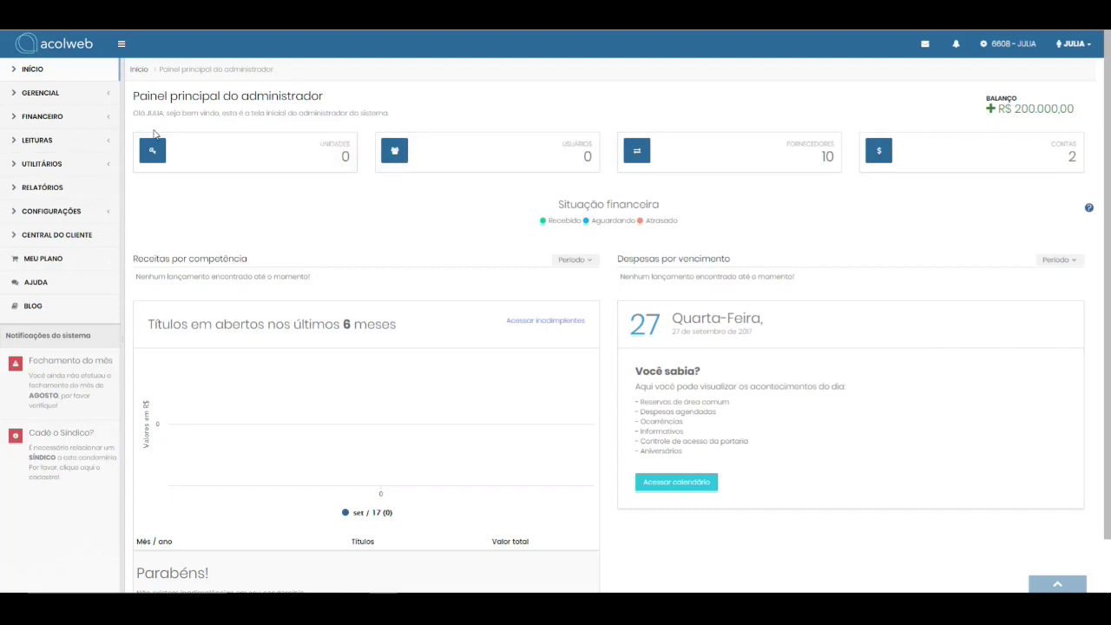
Start adding units, with condominium type "Condomínio de apartamentos ou Salas Comerciais" and block naming "Bloco A, Bloco B, Bloco C..."
left_click(59, 95)
left_click(40, 117)
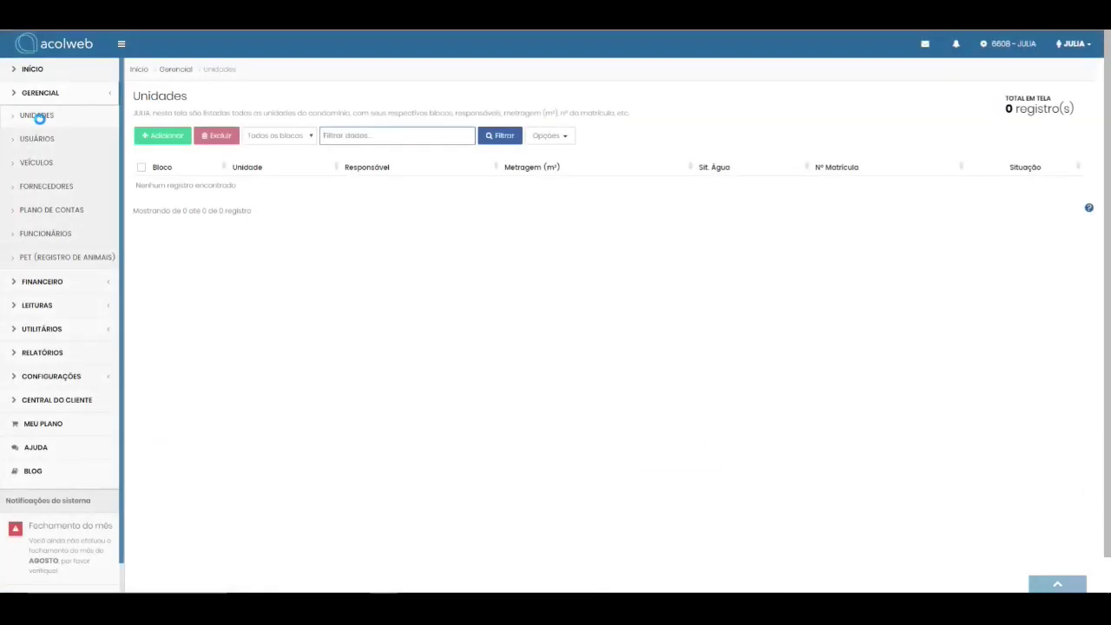
left_click(150, 139)
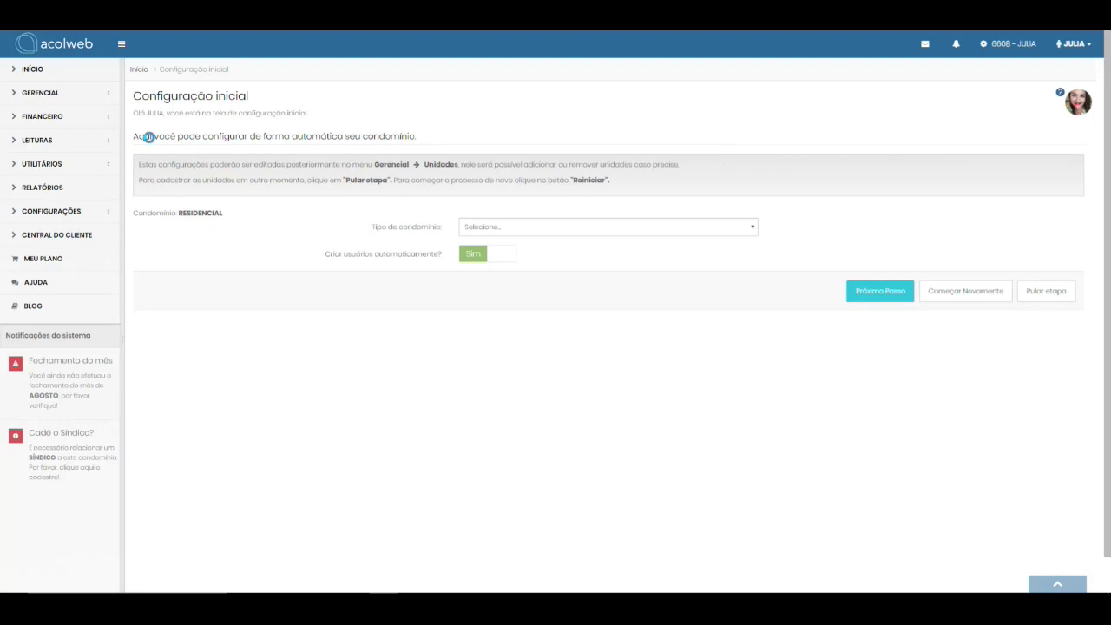
left_click(514, 230)
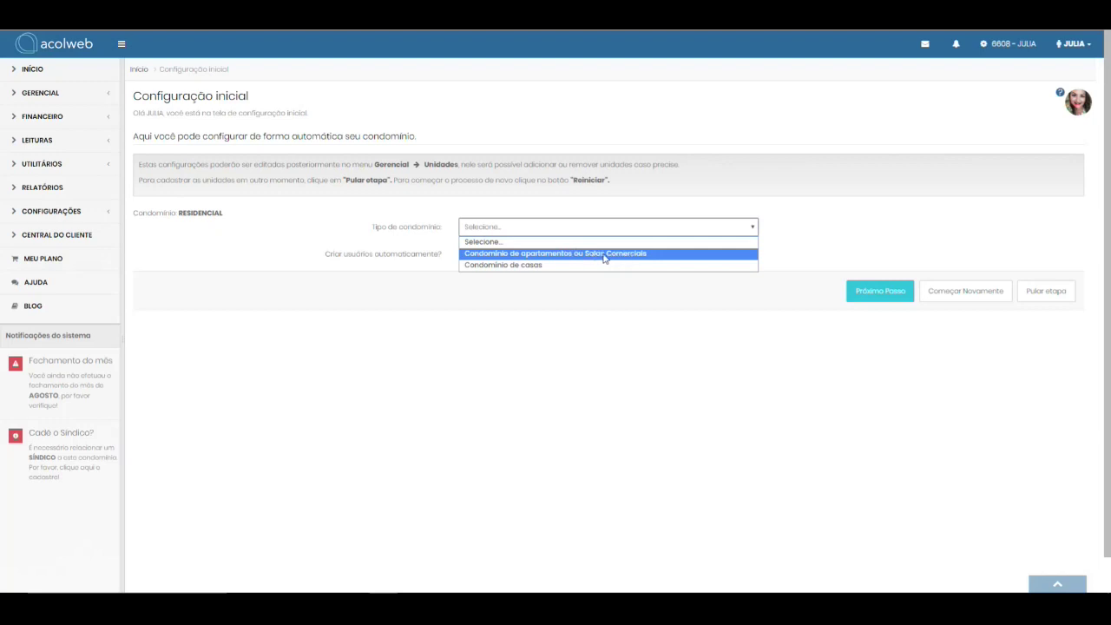
left_click(519, 253)
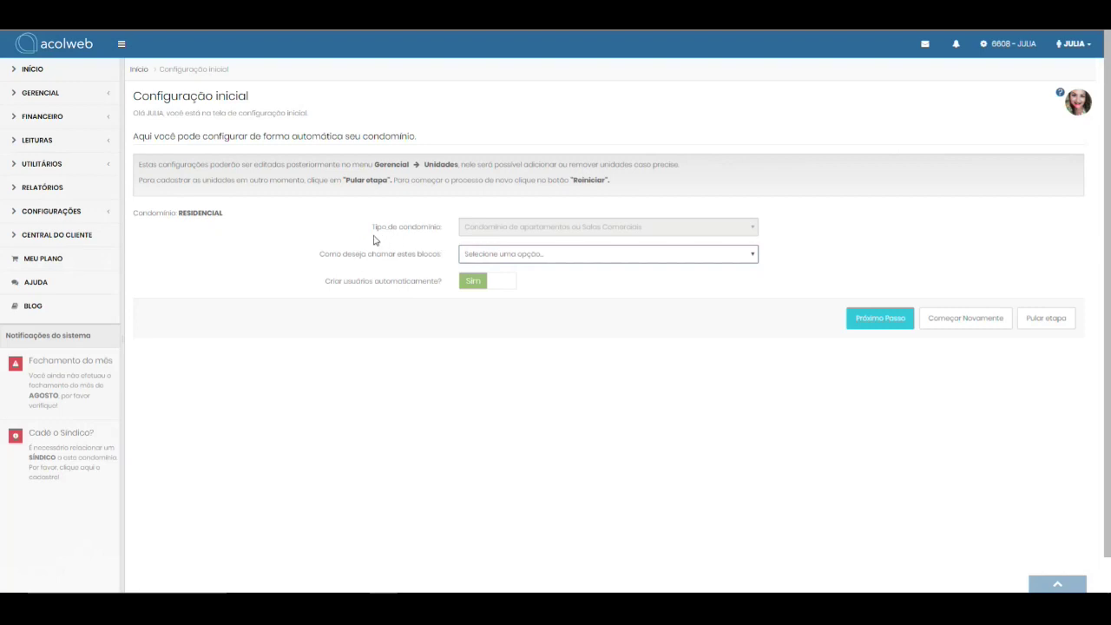
left_click(488, 259)
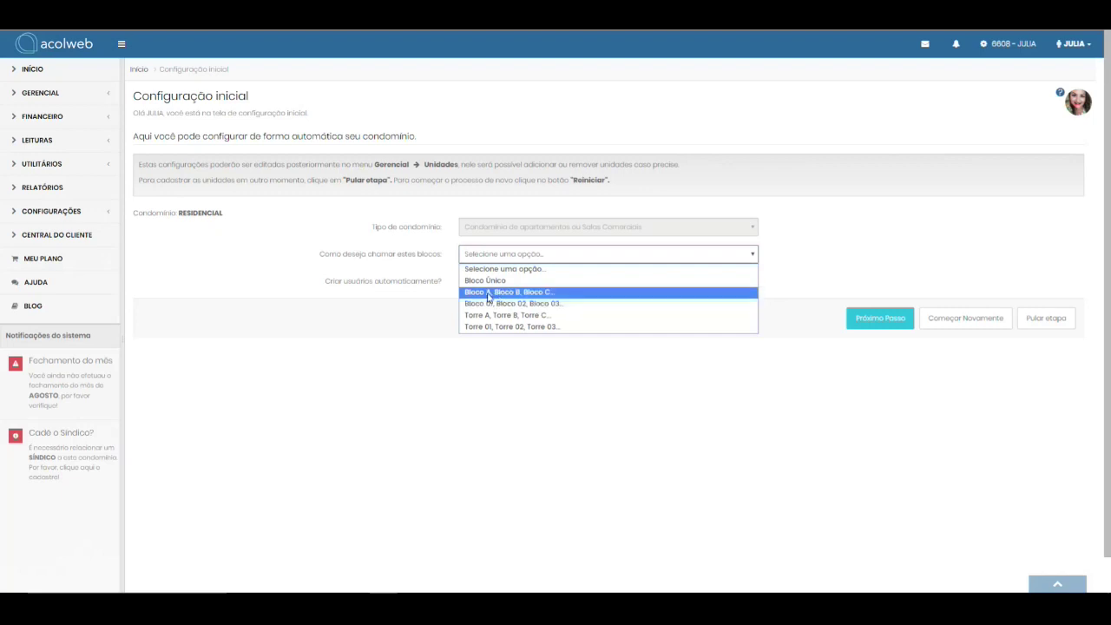
left_click(488, 293)
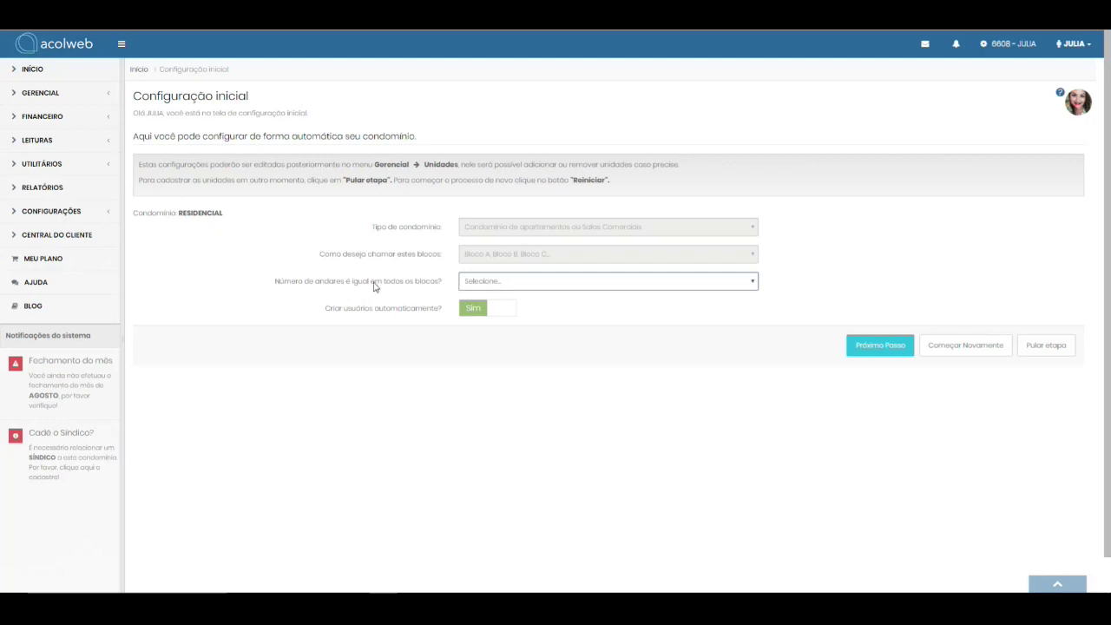
Answer Sim to both an equal number of floors in all blocks and an equal number of apartments per floor
left_click(478, 285)
left_click(479, 284)
left_click(479, 285)
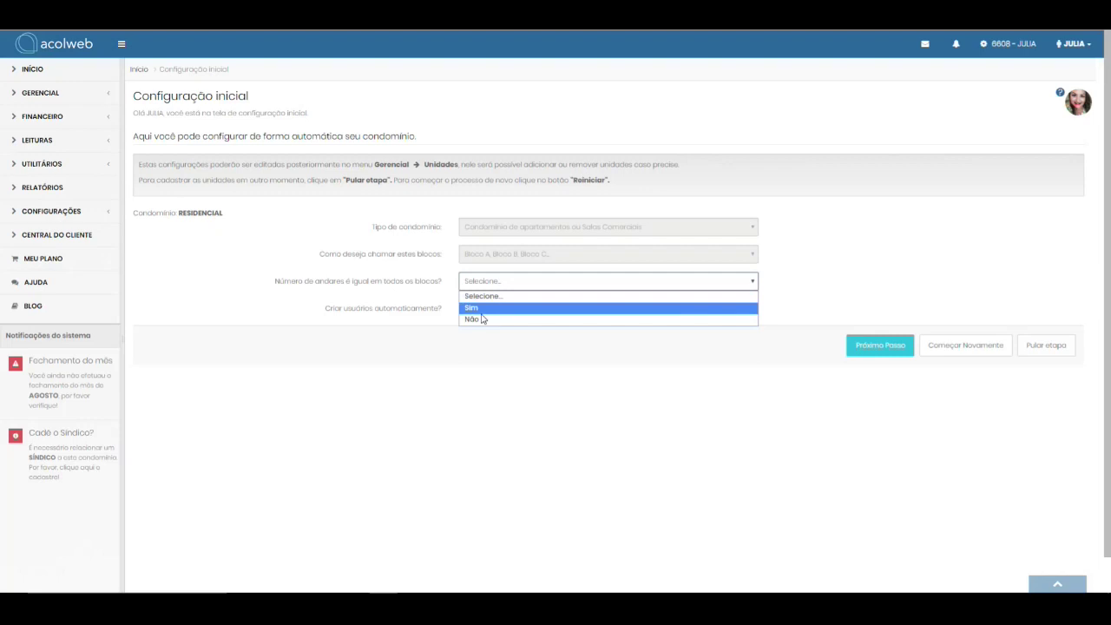
left_click(481, 314)
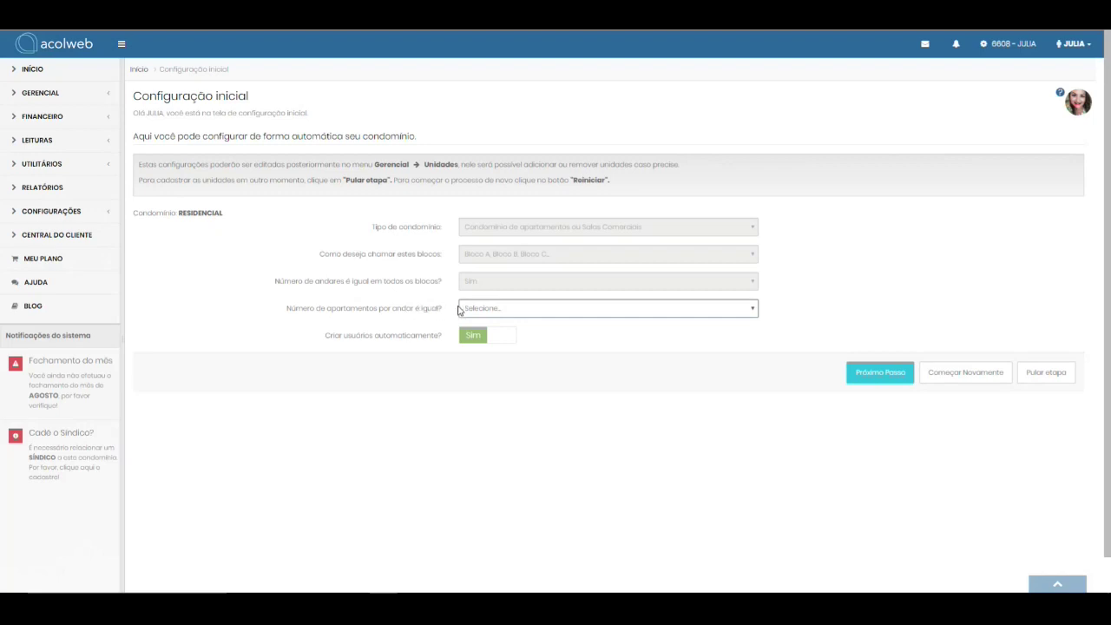
left_click(491, 311)
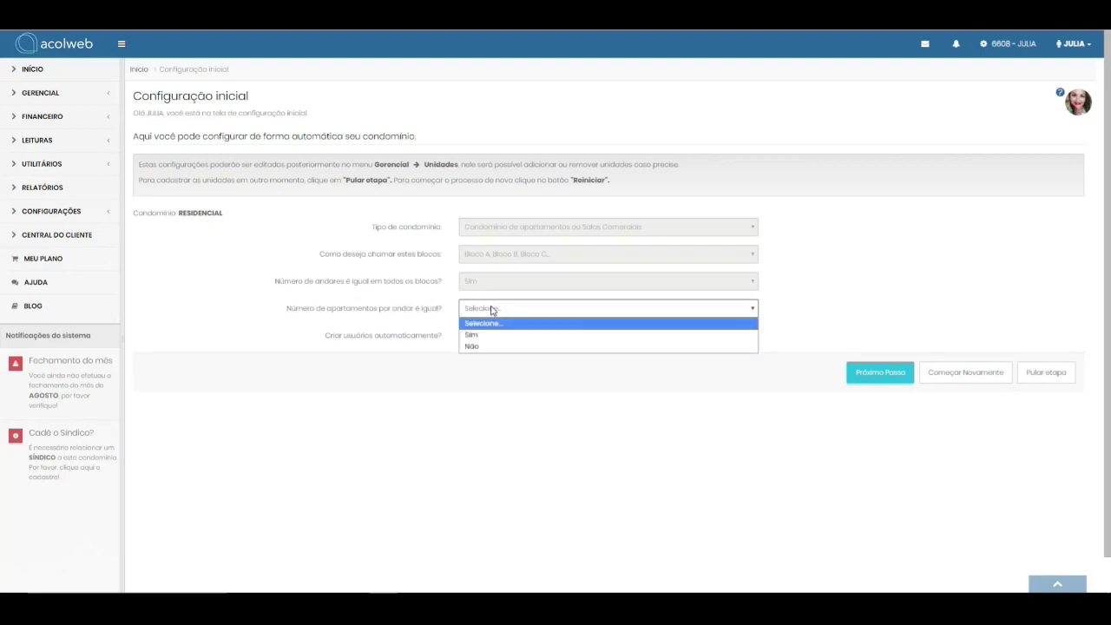
left_click(551, 337)
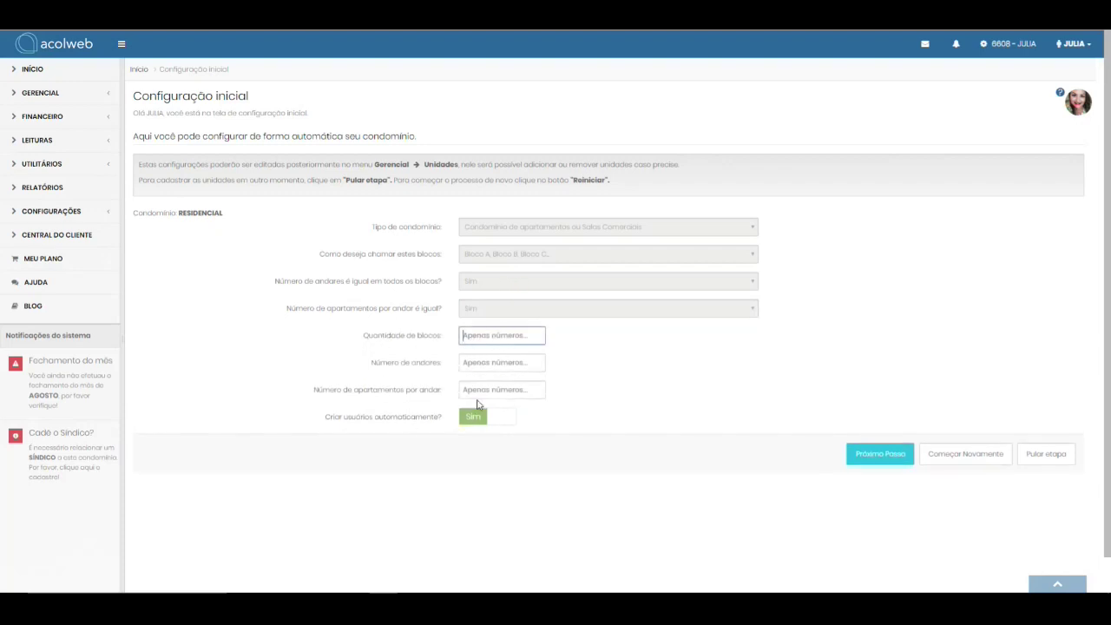
Set the number of blocks to 2, the floors to 4 and the apartments per floor to 4
left_click(487, 389)
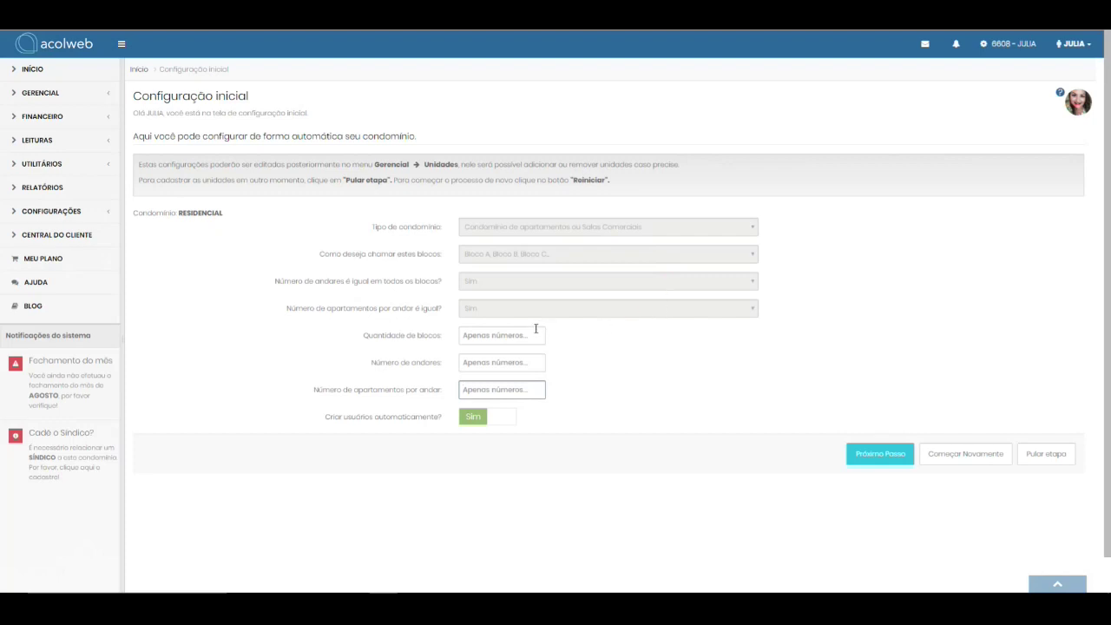
left_click(470, 337)
type("2")
left_click(492, 356)
type("4")
left_click(497, 388)
type("4")
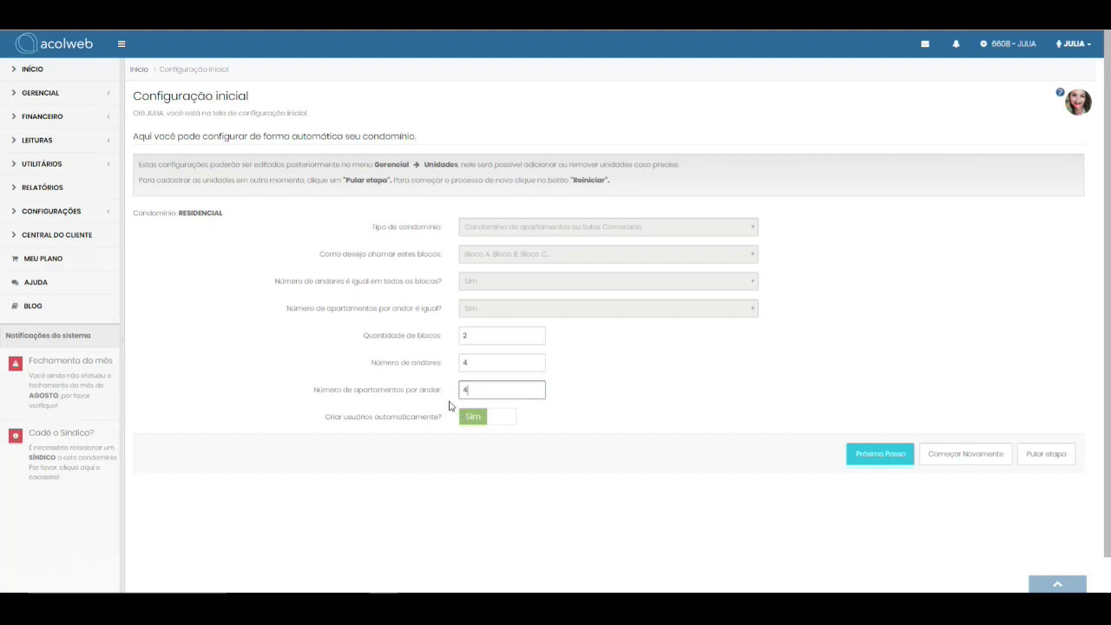
Set automatic user creation to Não, submit the initial configuration and return to the home page
left_click(502, 419)
left_click(885, 452)
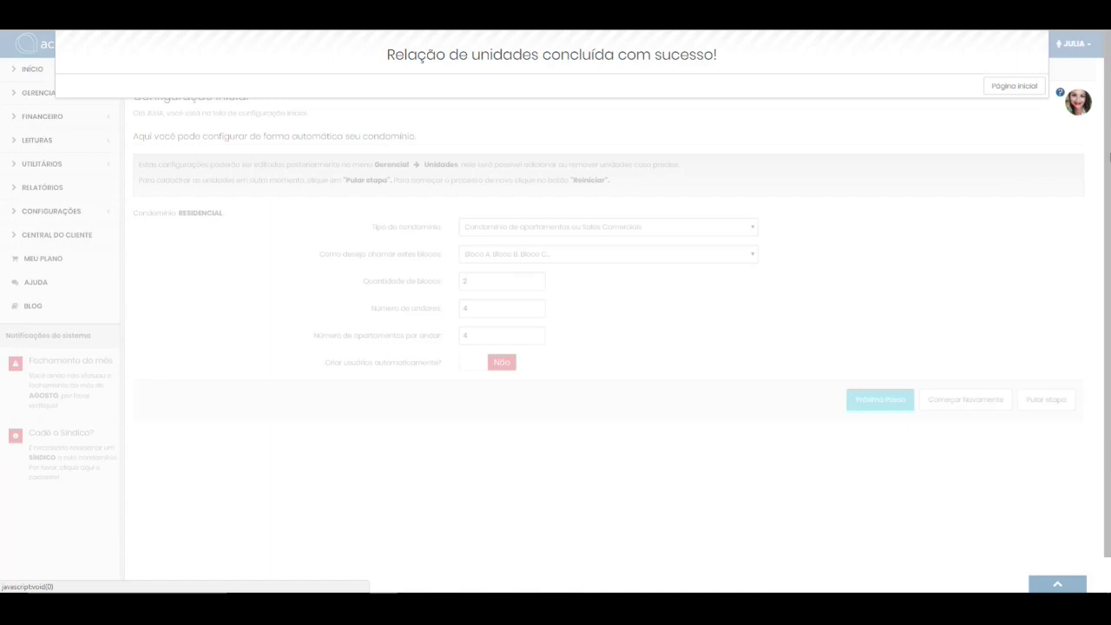
left_click(1018, 90)
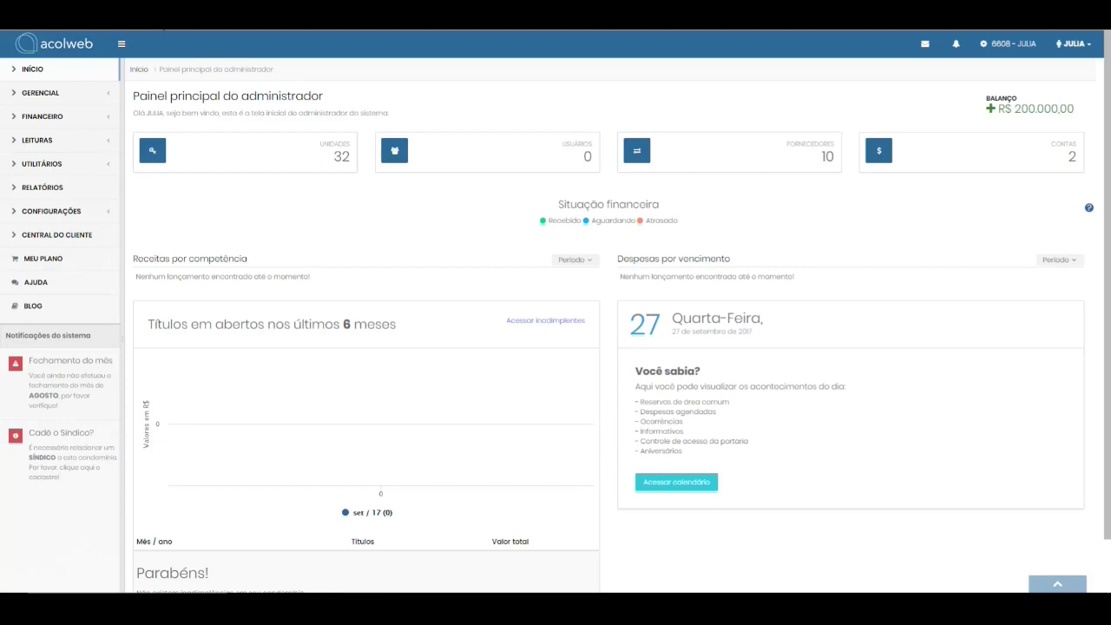
Open the condominium's Unidades list and review the generated units of both blocks
left_click(72, 94)
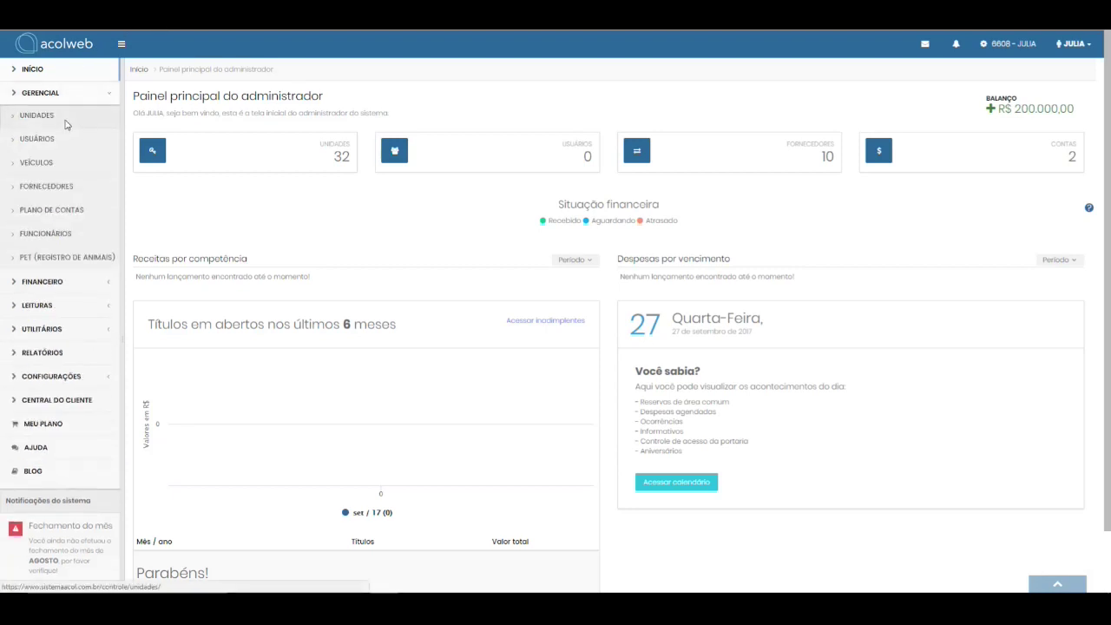
left_click(65, 121)
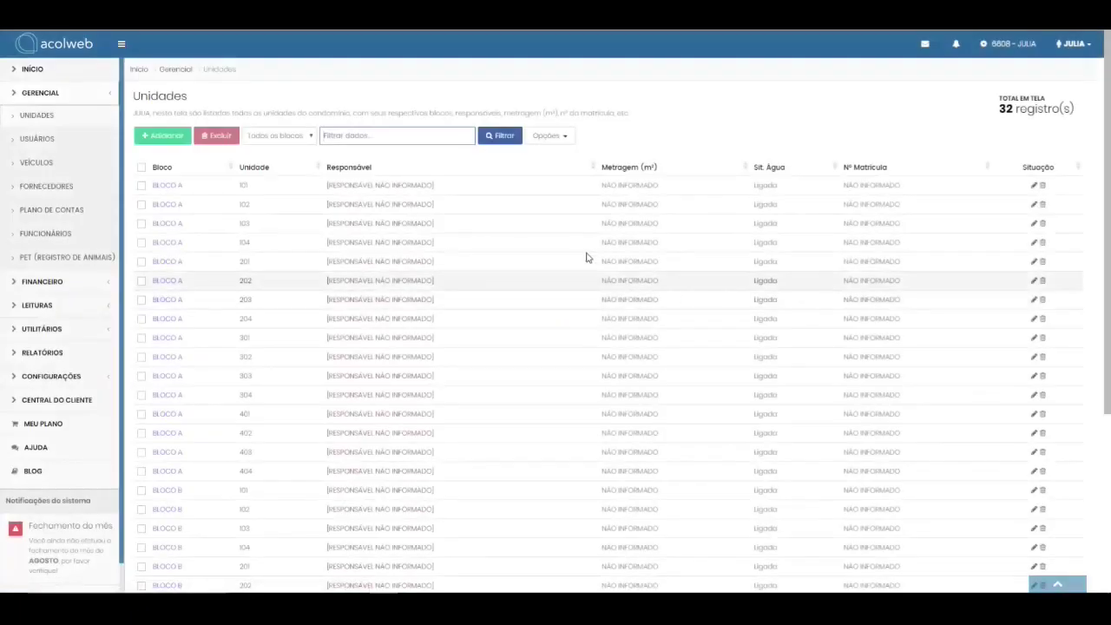
scroll(202, 197, "down", 3)
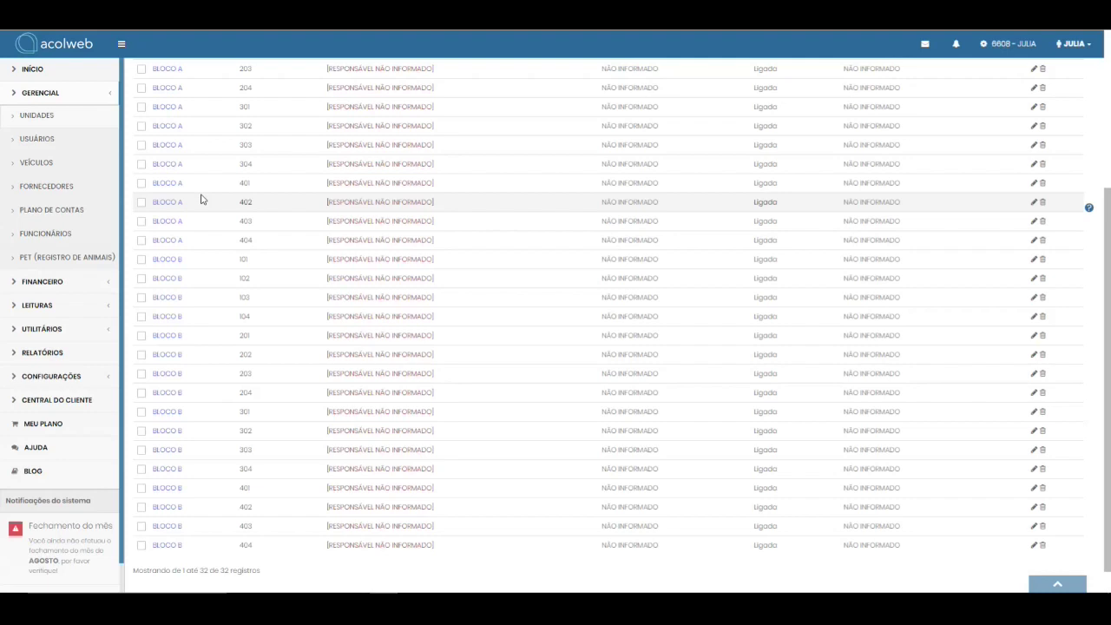
scroll(201, 200, "up", 3)
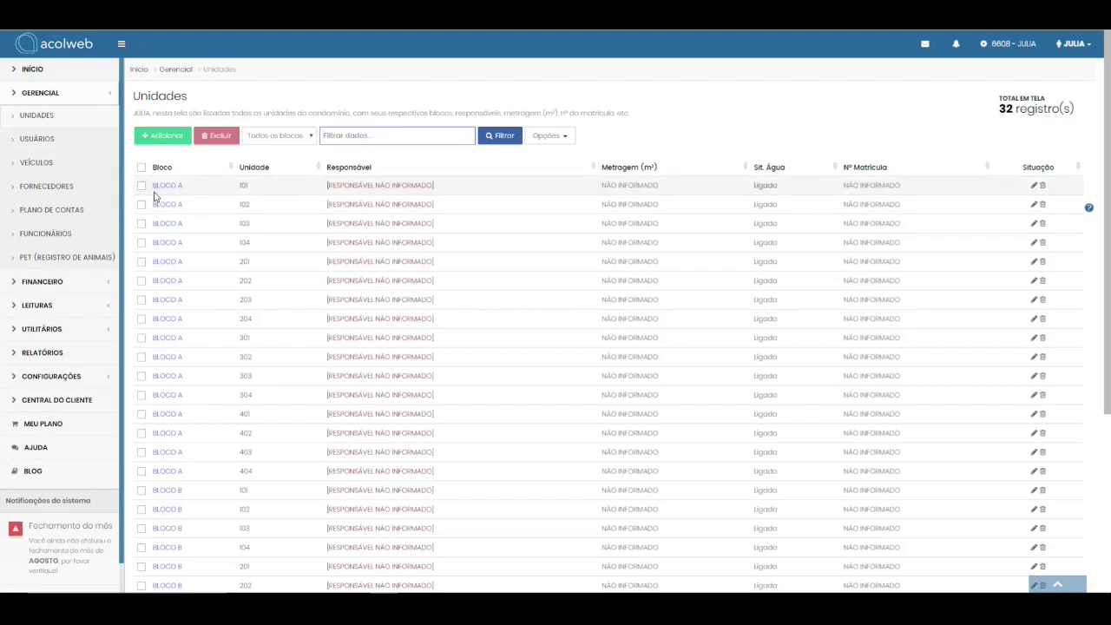
Rename Bloco A as QUADRA A in the list of blocks, then close the list
left_click(549, 137)
left_click(552, 181)
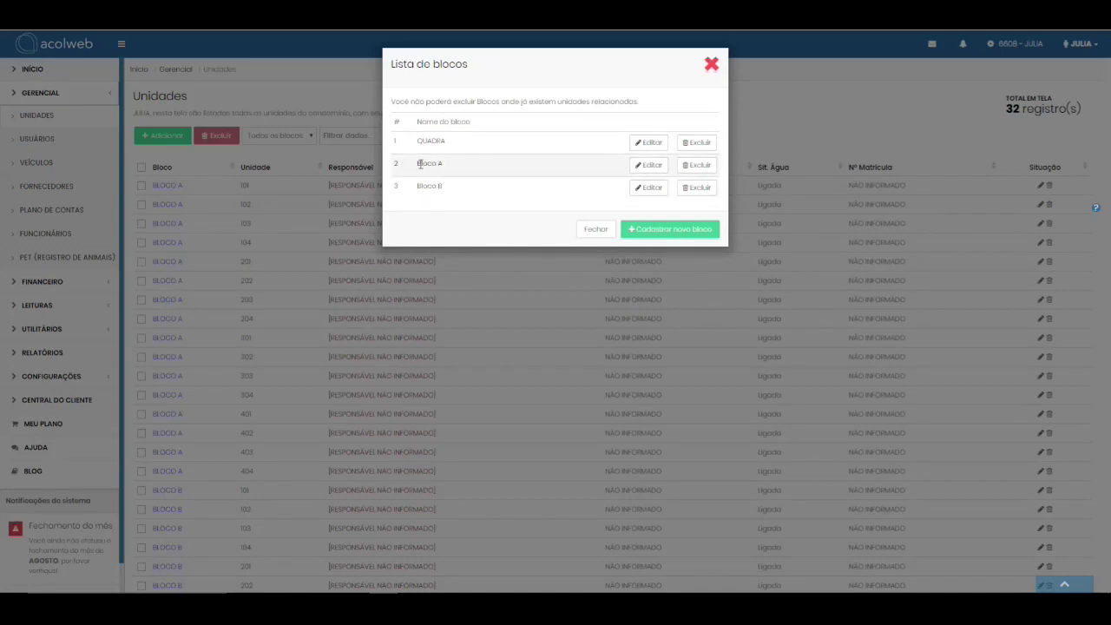
left_click(638, 166)
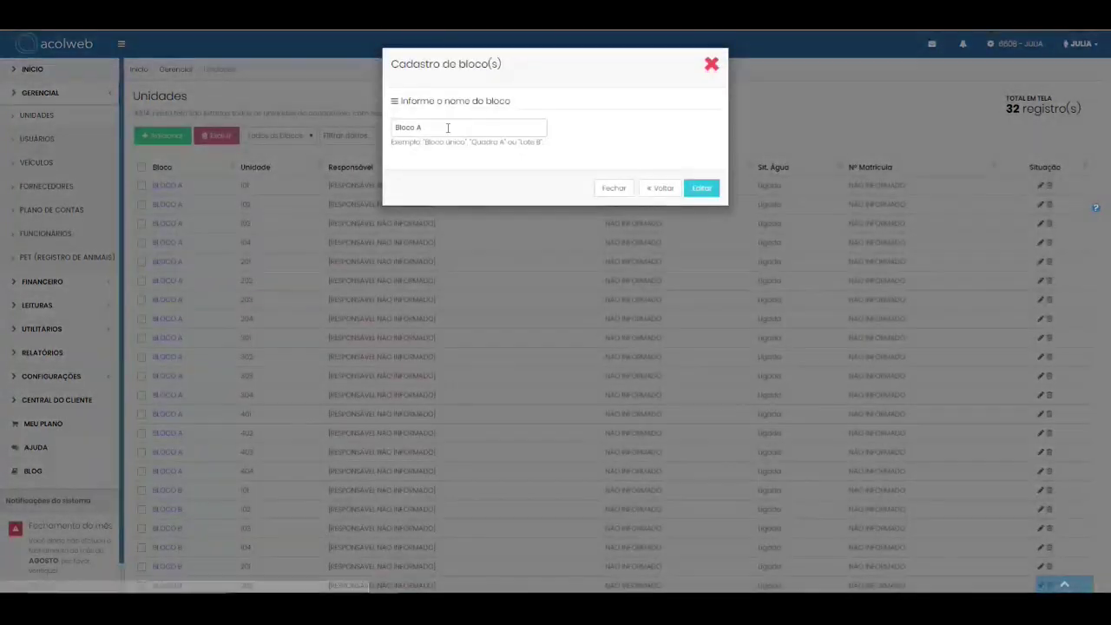
left_click_drag(416, 128, 392, 129)
key("BackSpace")
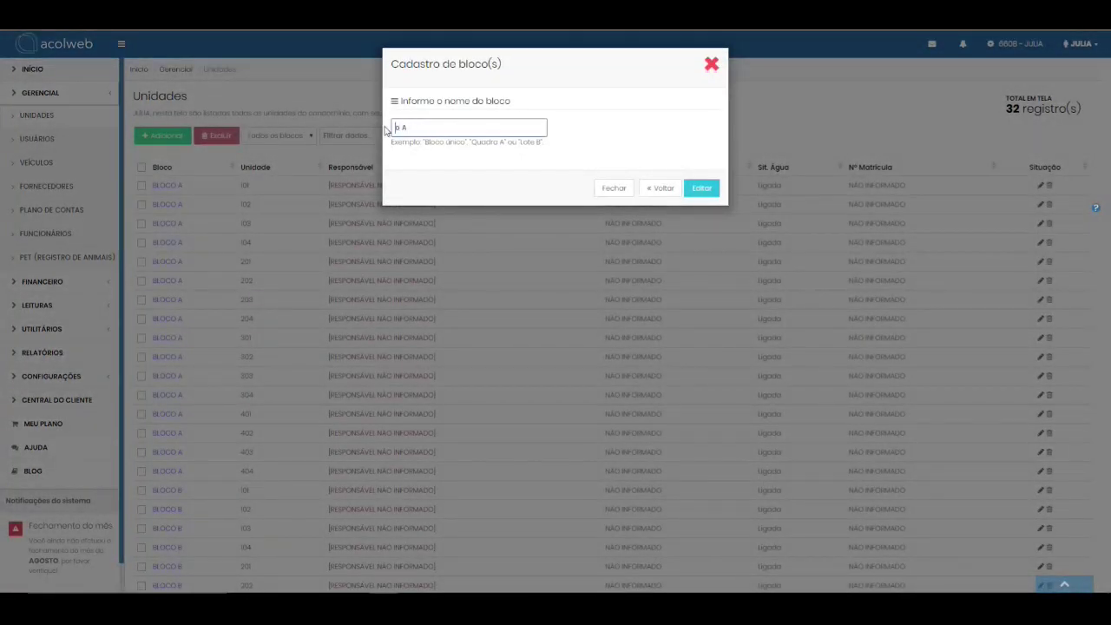
type("qu")
key("BackSpace")
type("uad")
key("BackSpace")
key("BackSpace")
key("BackSpace")
type("u")
key("BackSpace")
key("BackSpace")
type("QUADRA")
left_click(702, 189)
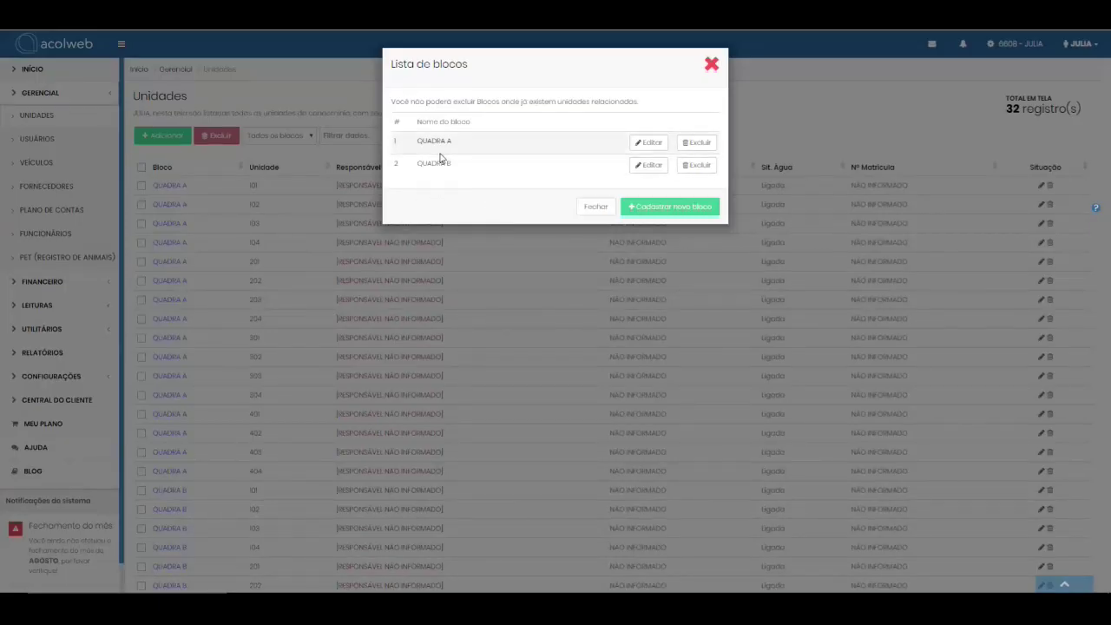
left_click(597, 208)
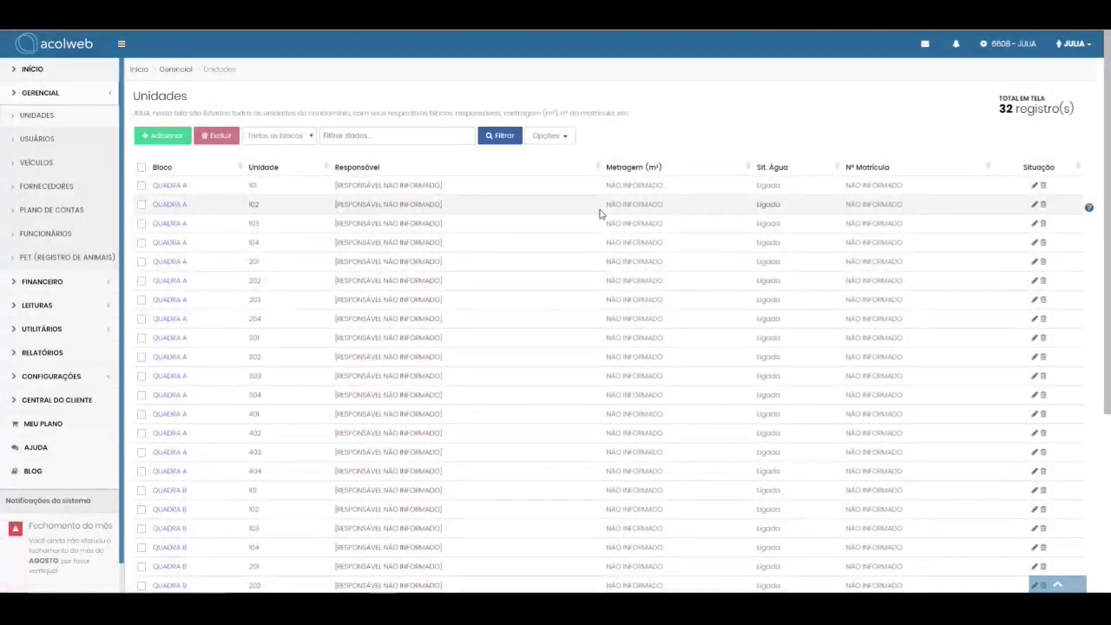
Edit unit 101 of QUADRA A with the water status set to Ligada, and save the unit
scroll(599, 213, "down", 2)
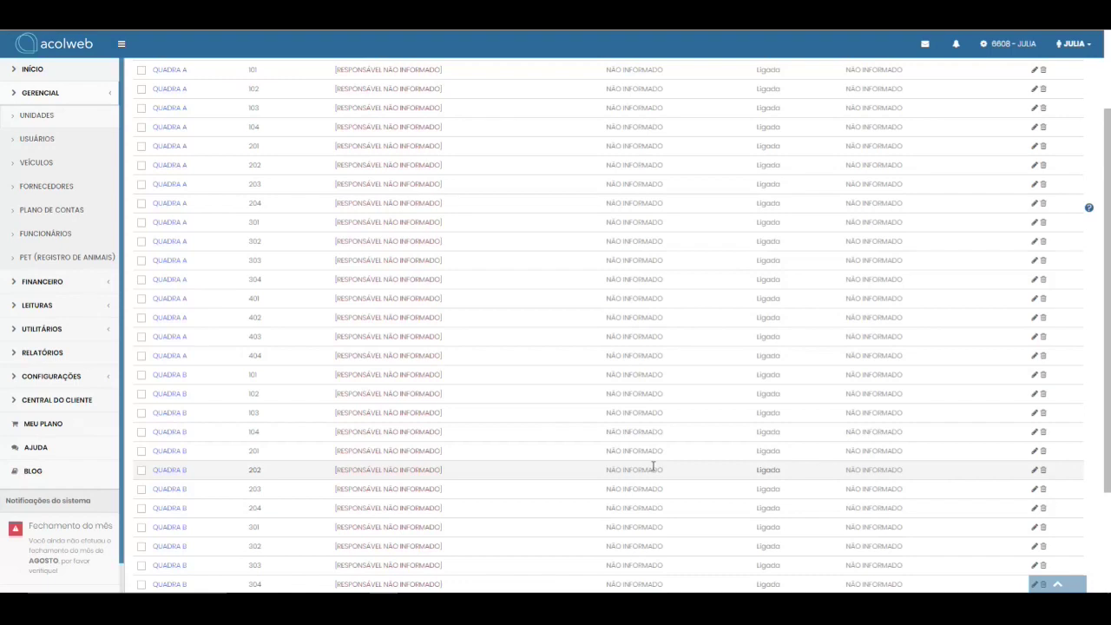
scroll(653, 467, "up", 2)
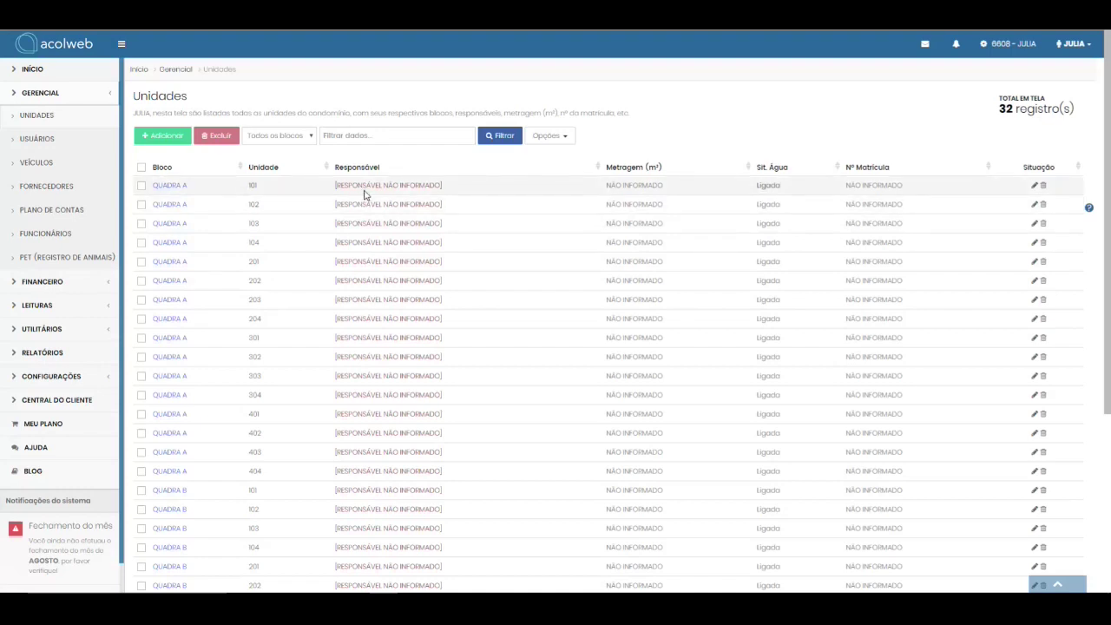
left_click(1035, 186)
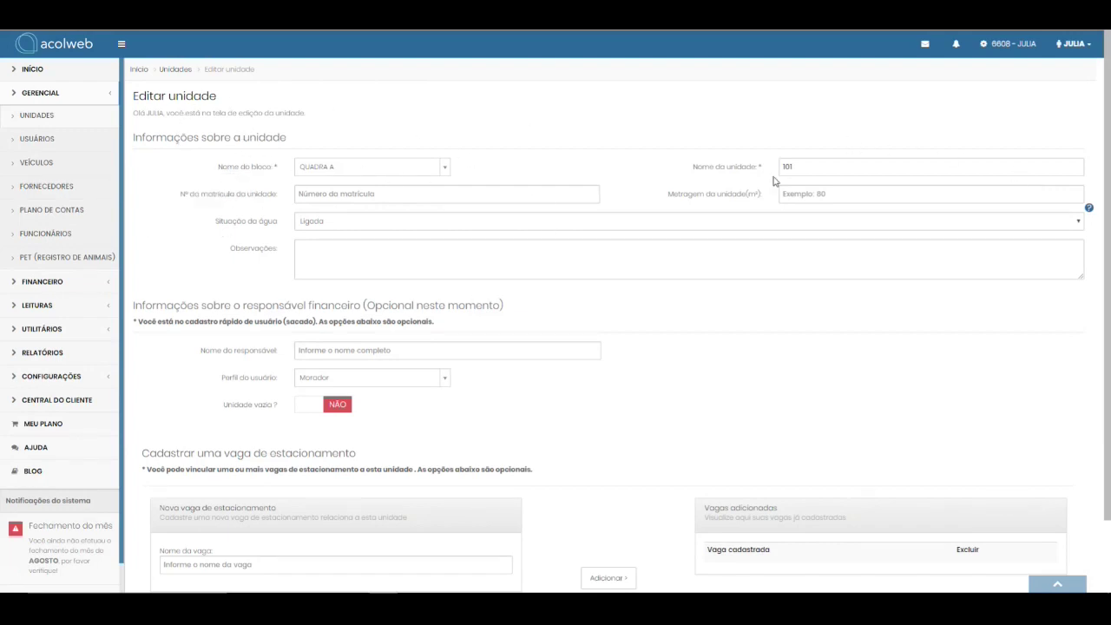
left_click(472, 192)
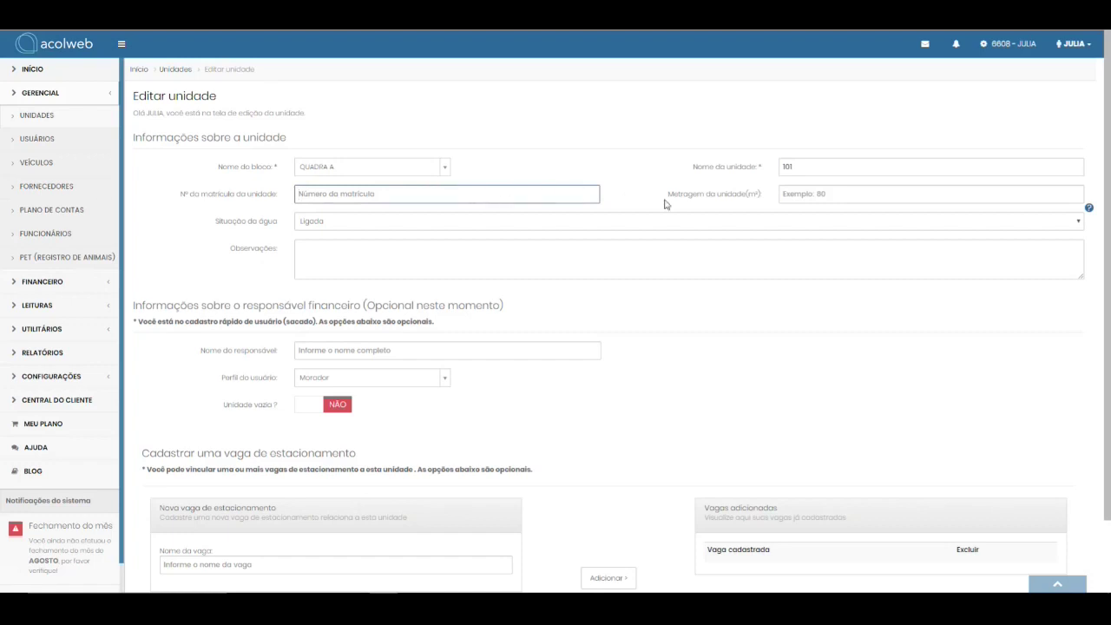
left_click(319, 221)
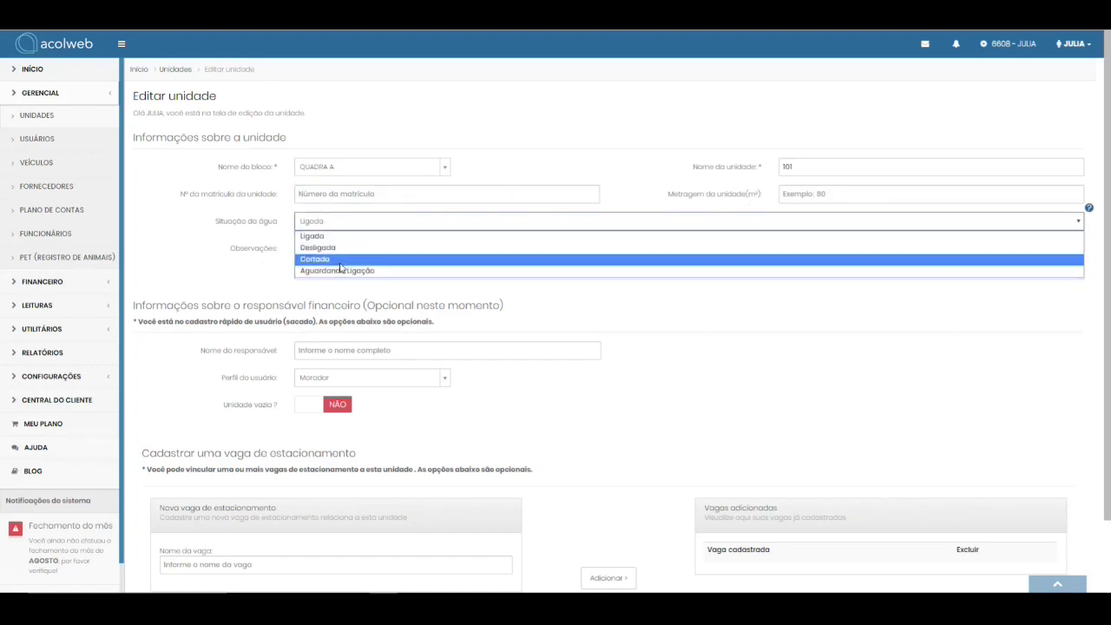
left_click(351, 236)
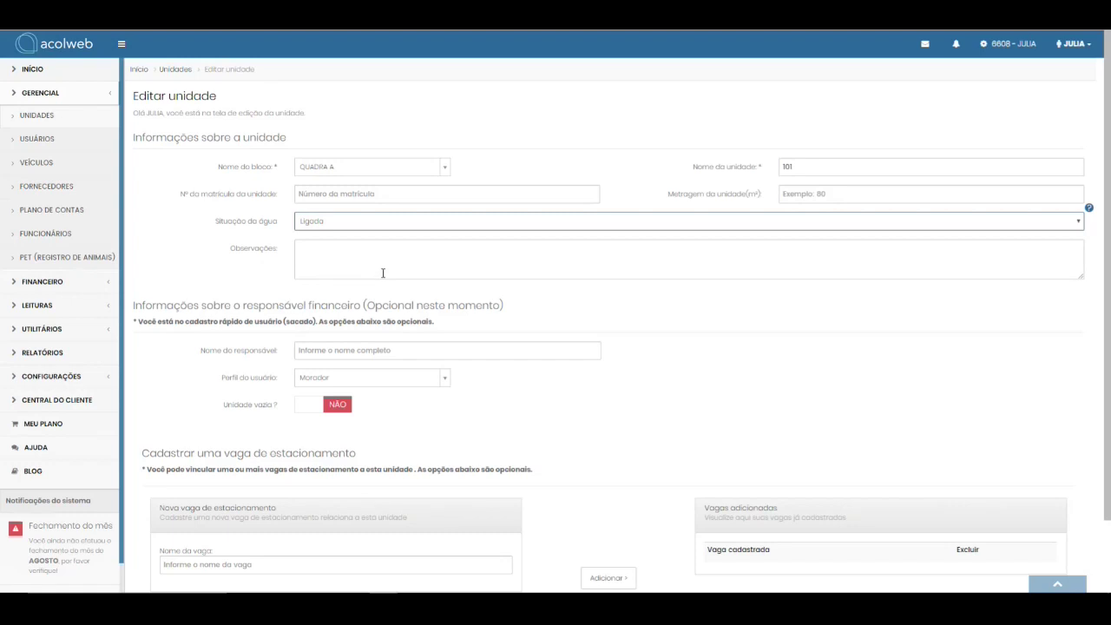
scroll(541, 513, "down", 2)
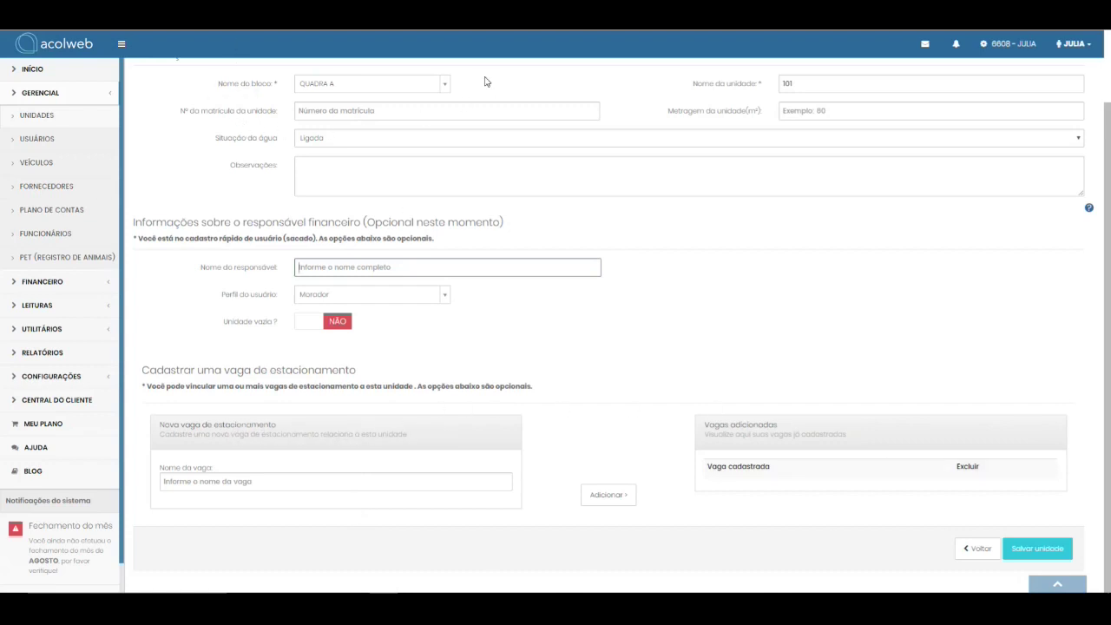
mouse_move(281, 135)
left_click(1025, 550)
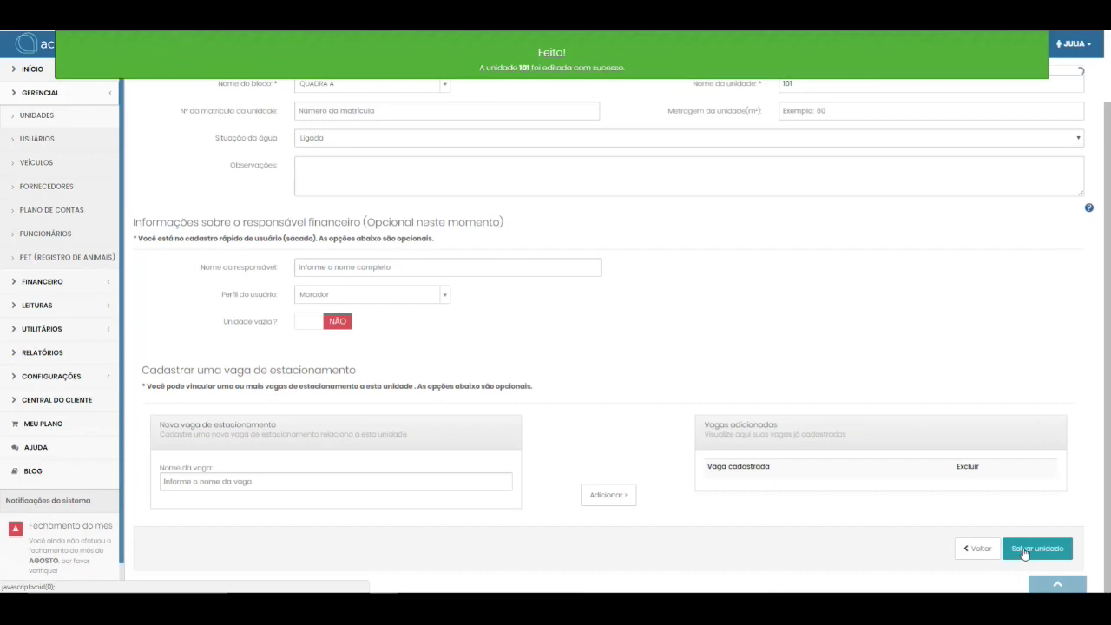